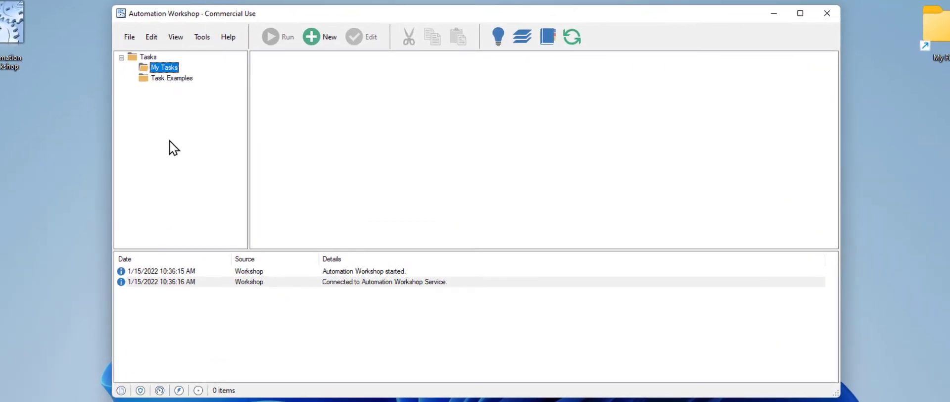
# Create a new task in My Tasks with a Task Scheduler trigger that uses the daily schedule, recurring every 1 day.
pyautogui.click(321, 37)
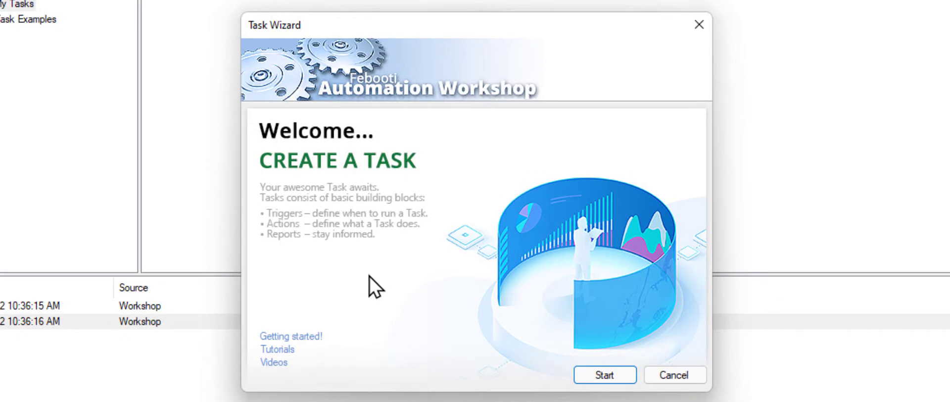
pyautogui.click(582, 377)
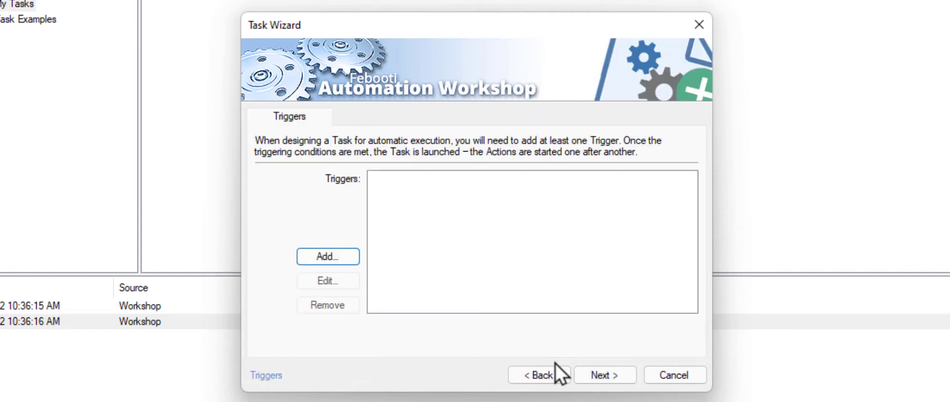
pyautogui.click(354, 260)
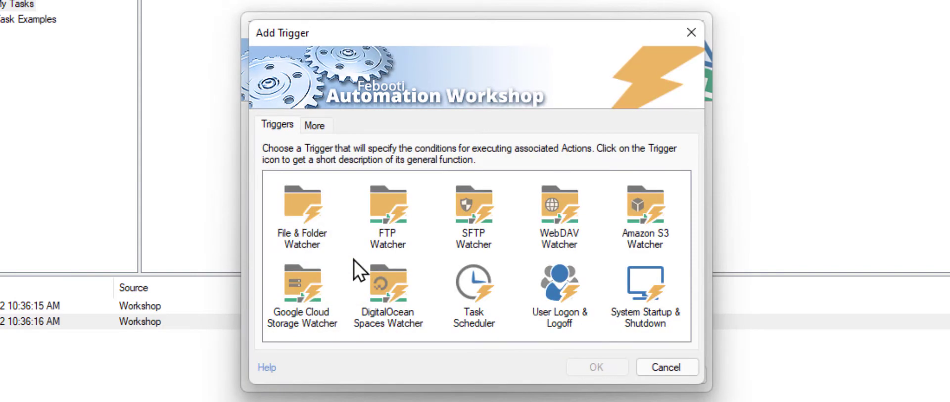
pyautogui.click(468, 297)
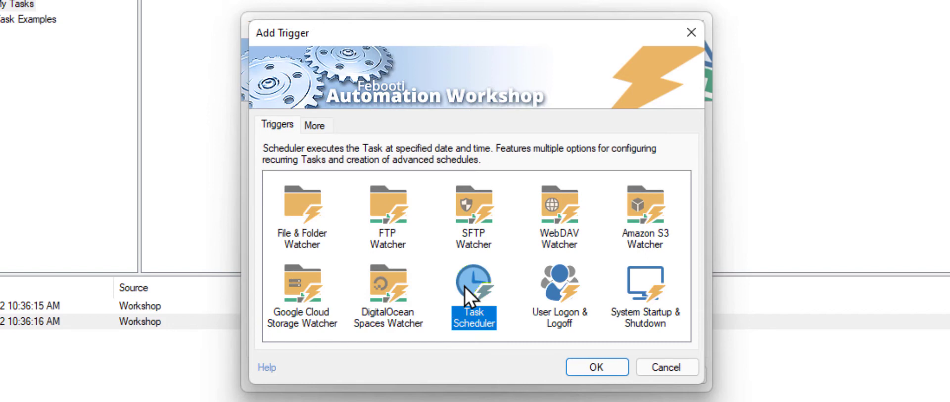
pyautogui.click(578, 369)
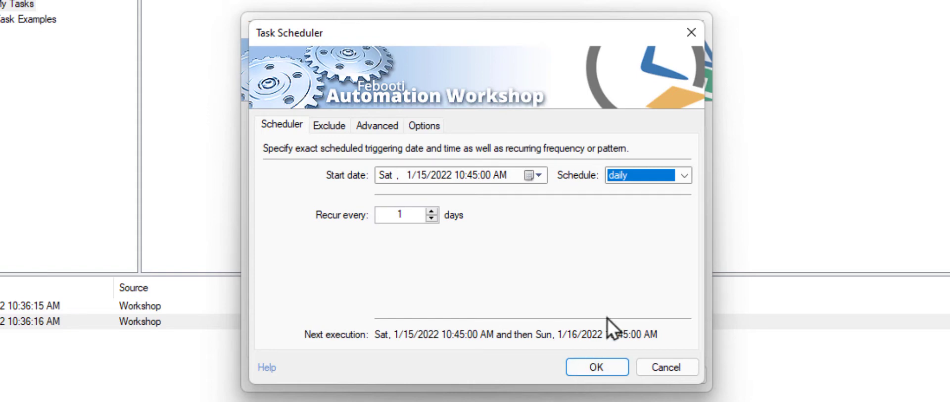
pyautogui.click(685, 177)
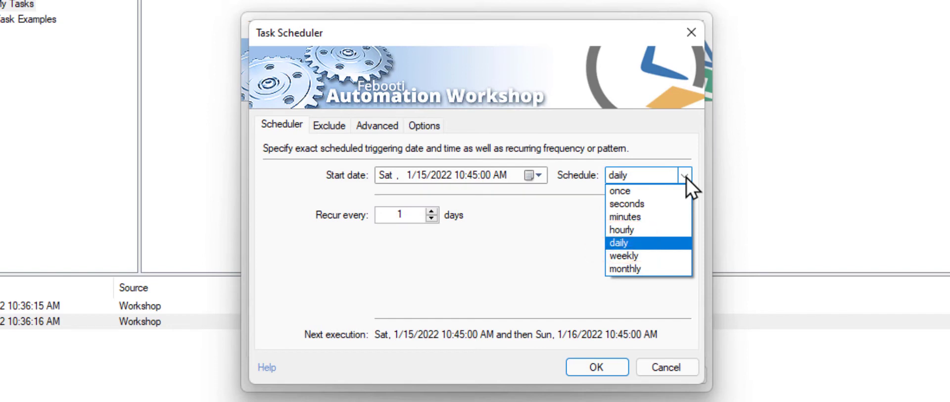
pyautogui.click(685, 177)
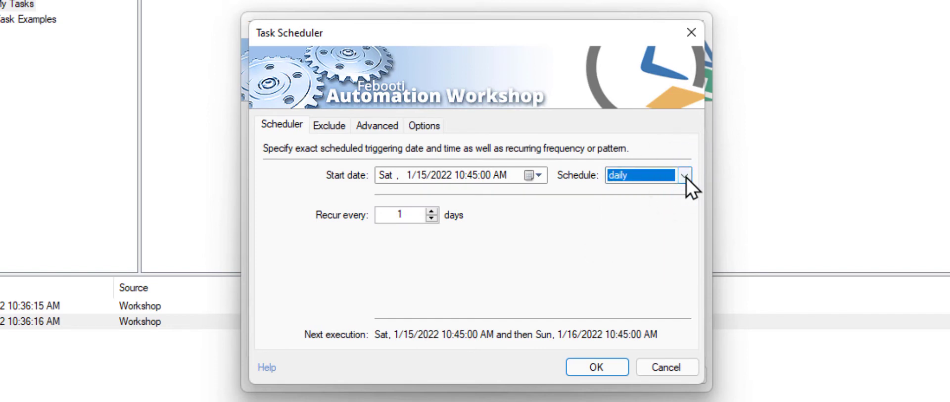
pyautogui.click(614, 361)
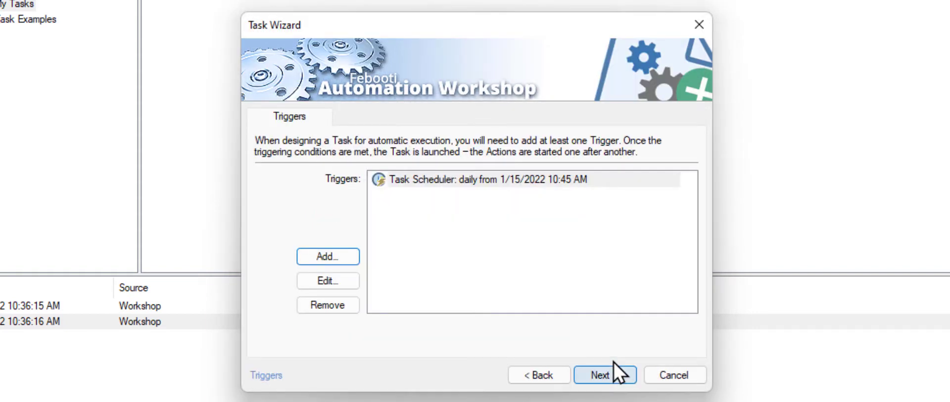
# Add a Zip Files action from the Compression group to the task's workflow.
pyautogui.click(584, 378)
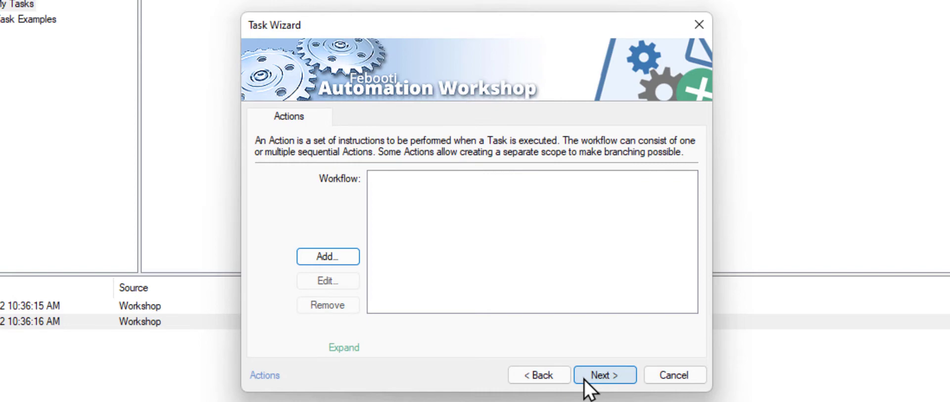
pyautogui.click(355, 259)
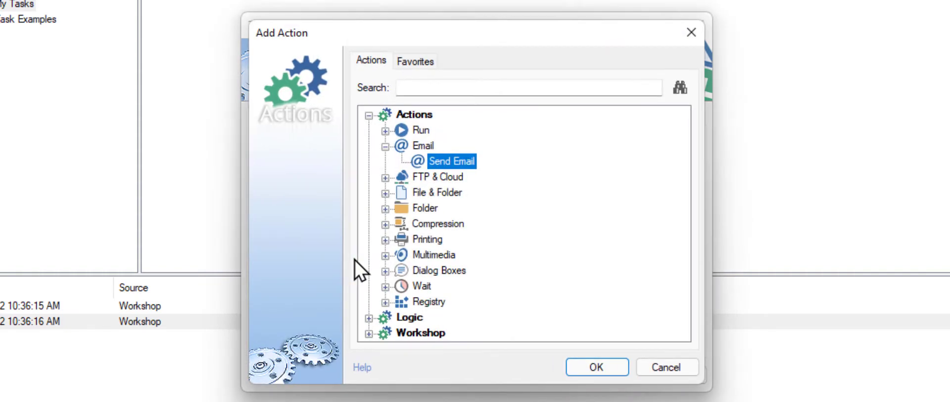
pyautogui.click(384, 225)
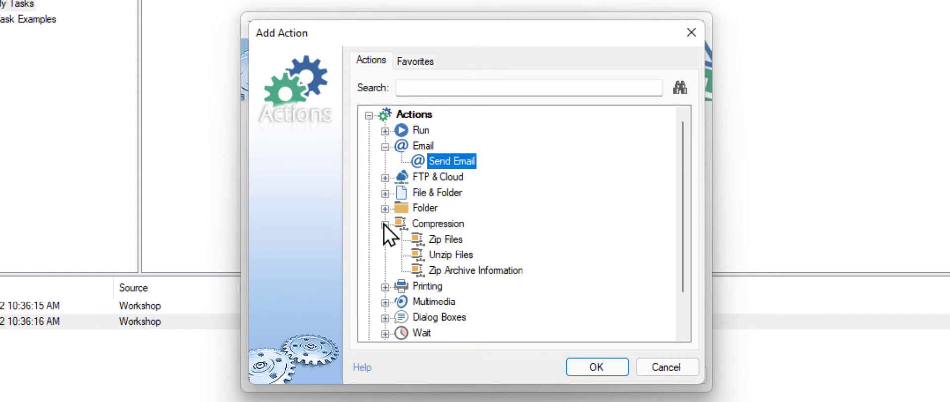
pyautogui.click(414, 238)
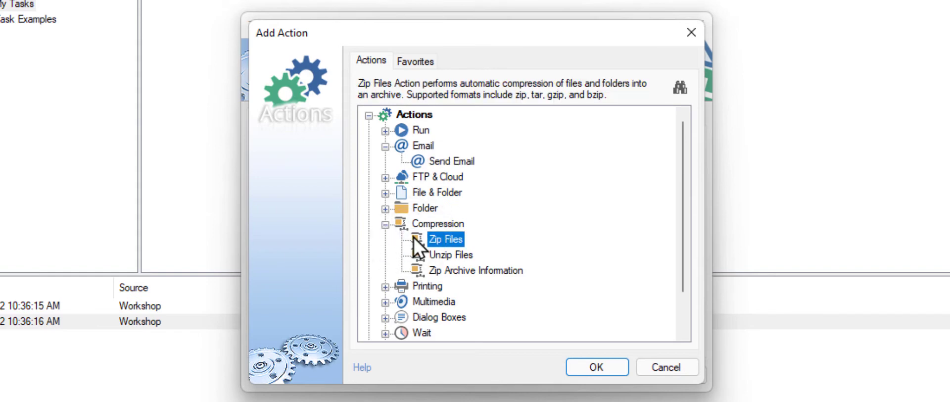
pyautogui.click(575, 365)
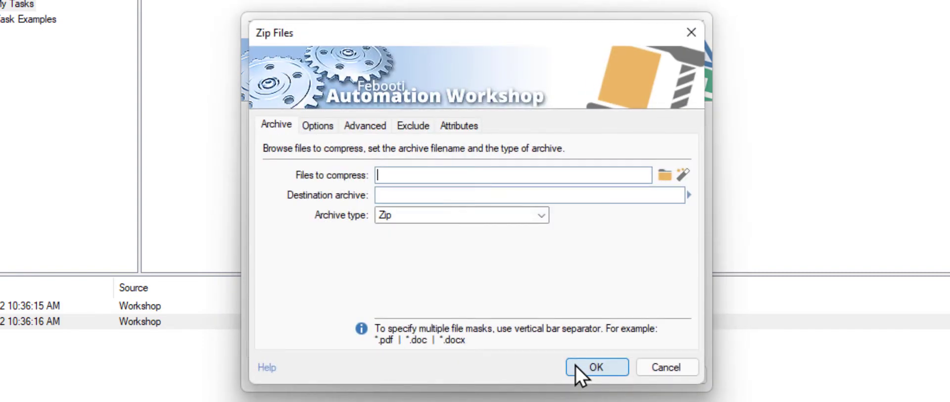
# Set the files to compress to C:\My Files\Invoices\*.pdf and start the destination archive path with C:\Archive\Backup-.
pyautogui.write('C:\\My Files\\Invoices\\*.pdf')
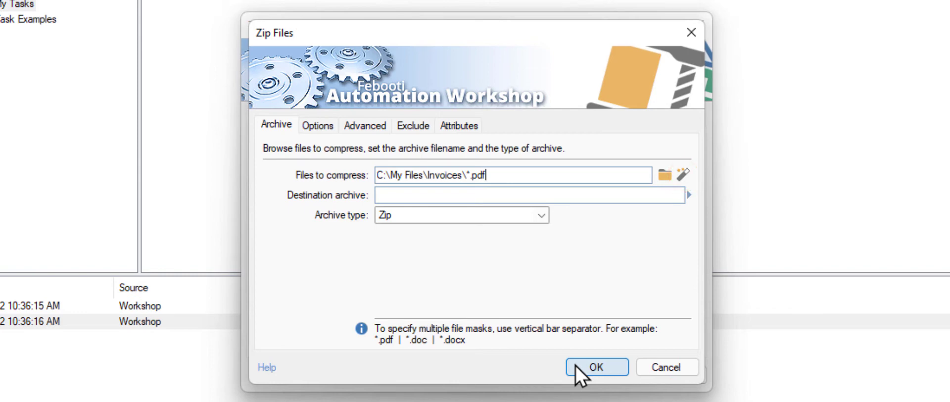
pyautogui.click(598, 194)
pyautogui.write('C')
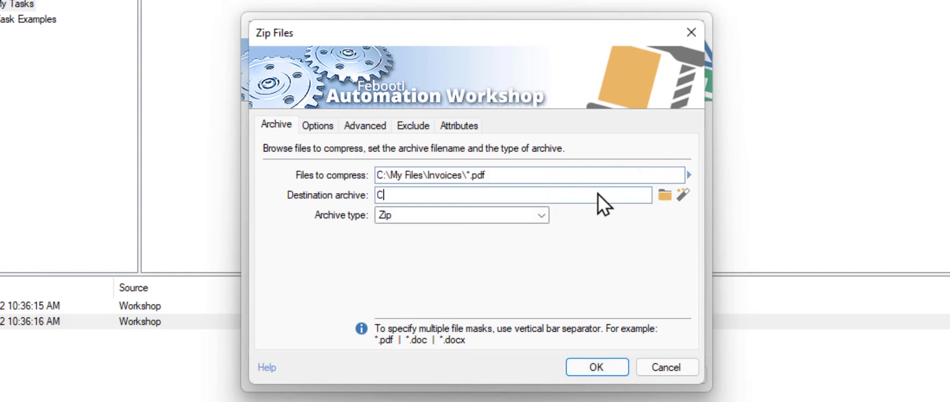
pyautogui.write(':\\Archive')
pyautogui.write('\\Backup-')
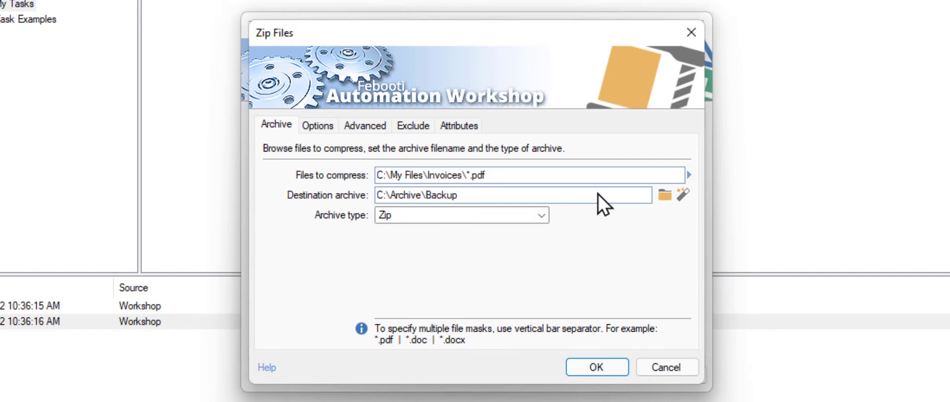
# Append a Date variable in Year-Month-Day format with dash separator and leading zero to the destination archive, then the .zip extension, and confirm the action.
pyautogui.click(686, 195)
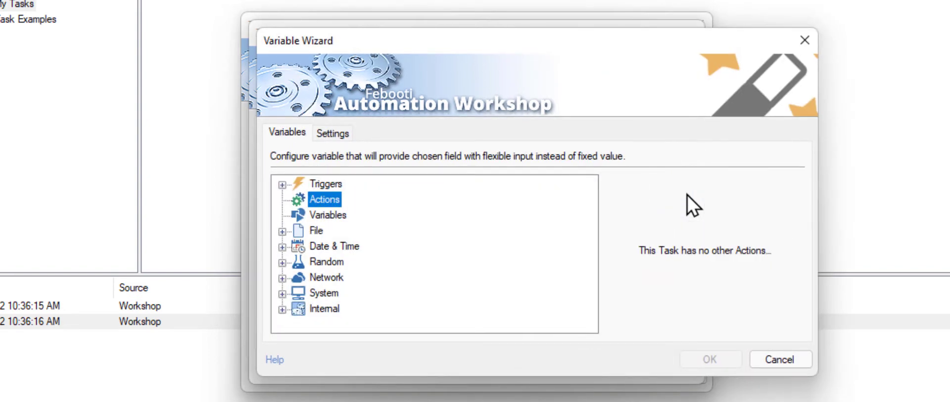
pyautogui.click(282, 246)
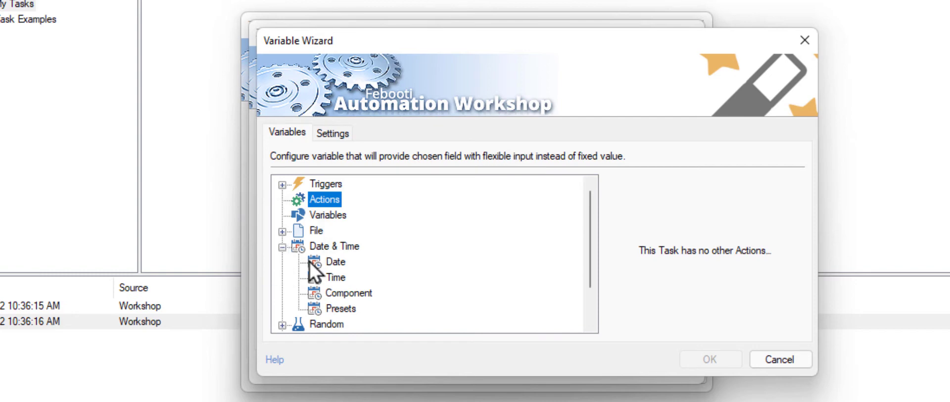
pyautogui.click(315, 263)
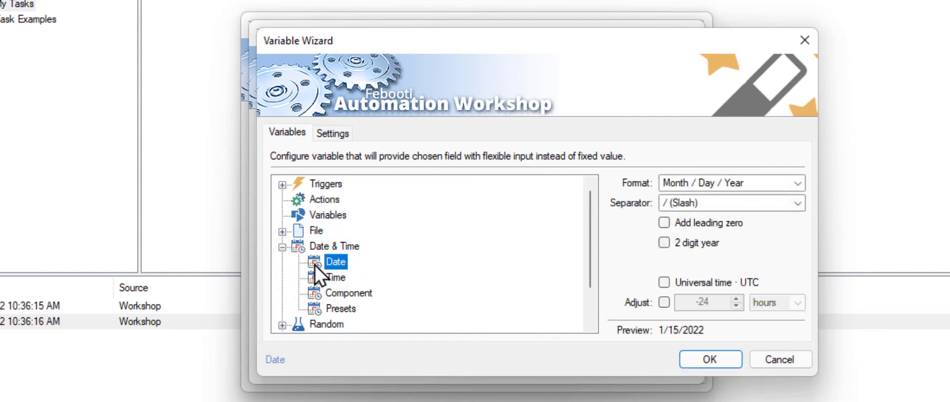
pyautogui.click(797, 183)
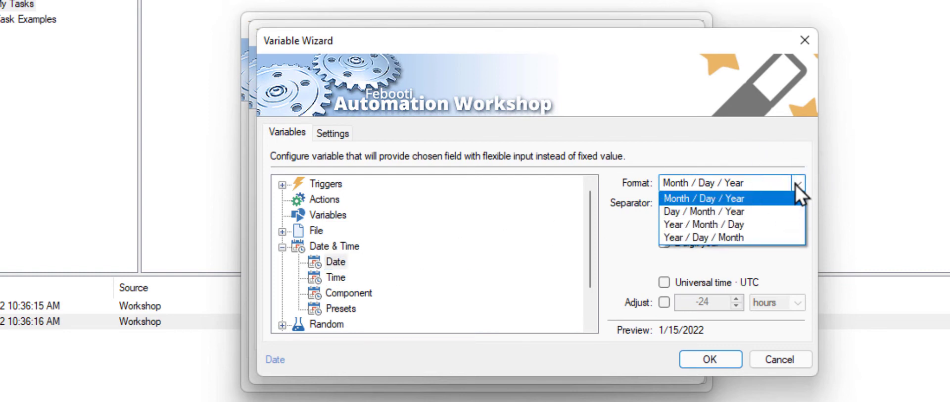
pyautogui.click(792, 225)
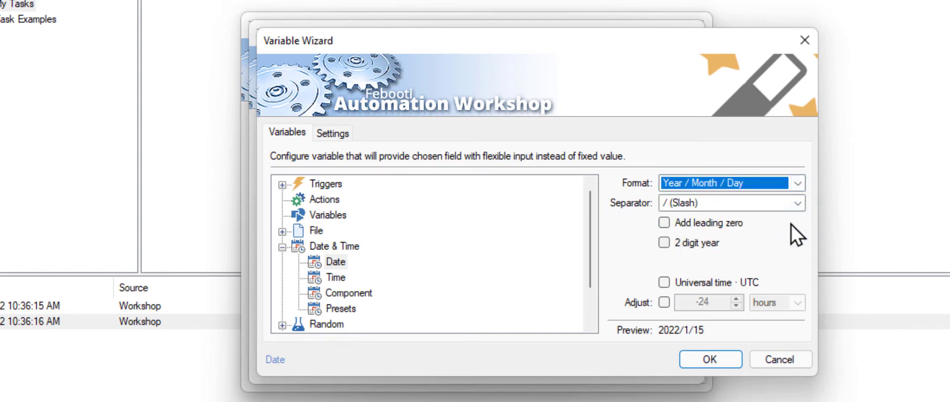
pyautogui.click(797, 202)
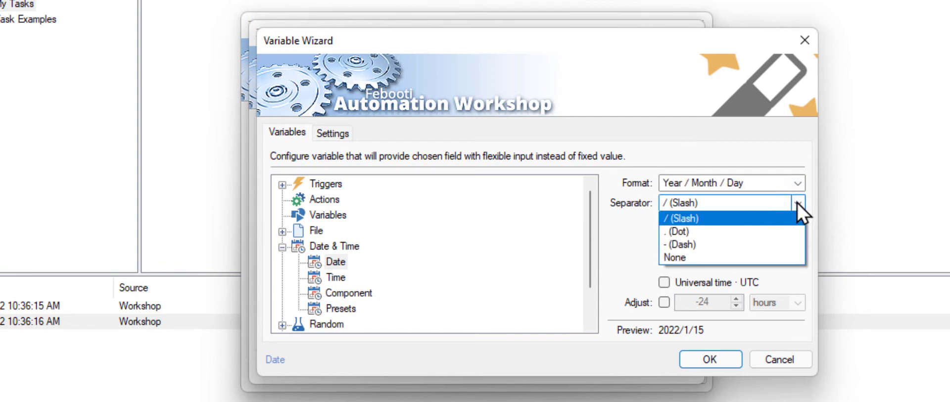
pyautogui.click(801, 246)
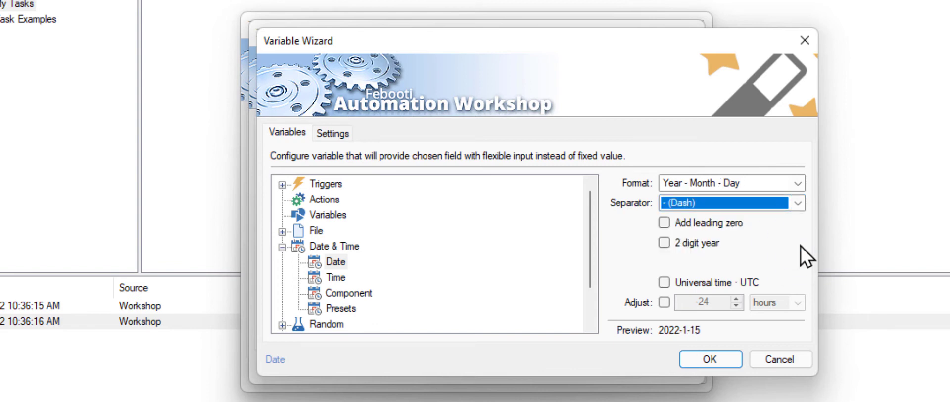
pyautogui.click(730, 224)
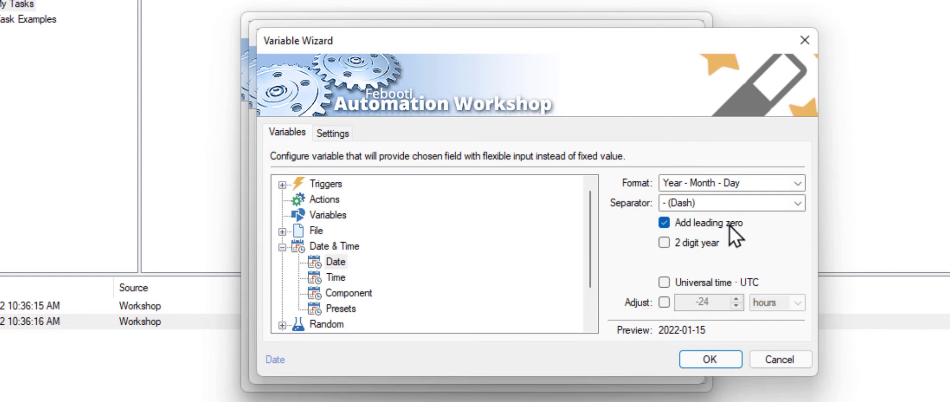
pyautogui.click(684, 361)
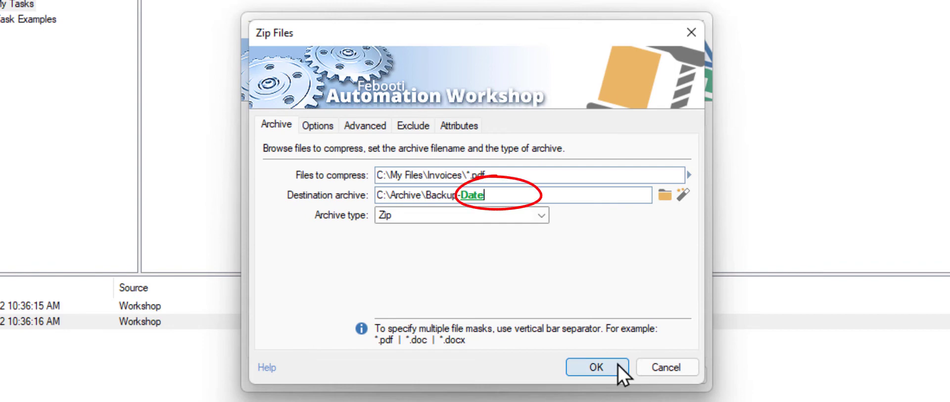
pyautogui.write('.zip')
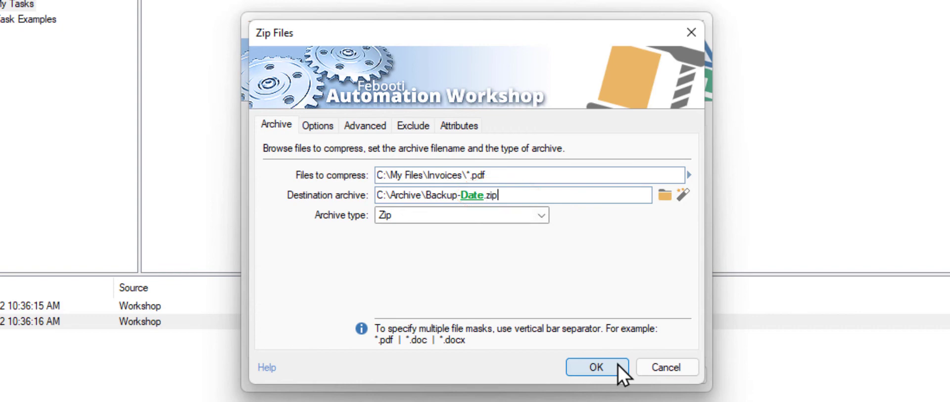
pyautogui.click(618, 366)
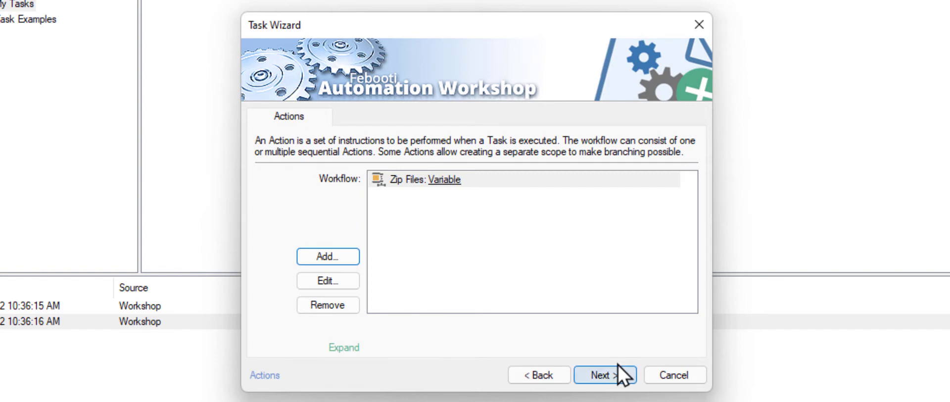
# Accept the existing Run As and Reports settings, name the task Backup Invoices Daily and finish creating it.
pyautogui.click(614, 375)
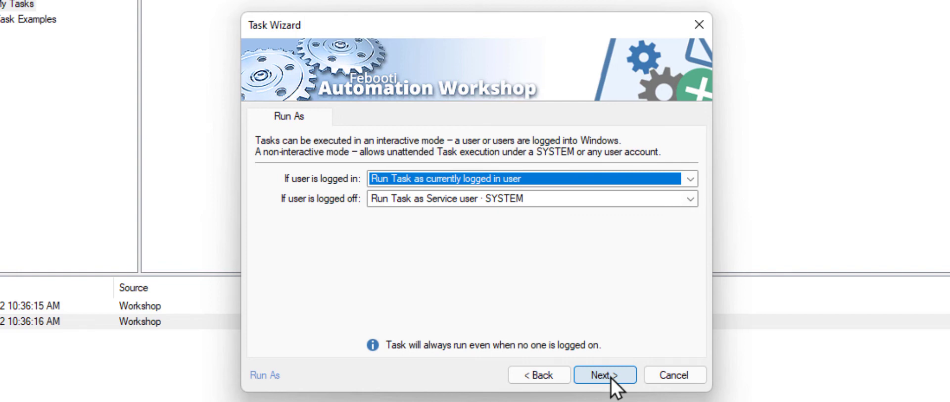
pyautogui.click(611, 378)
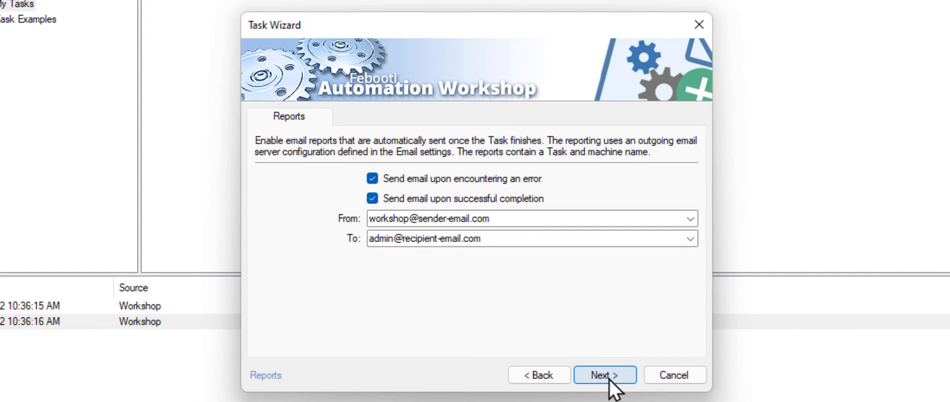
pyautogui.click(610, 378)
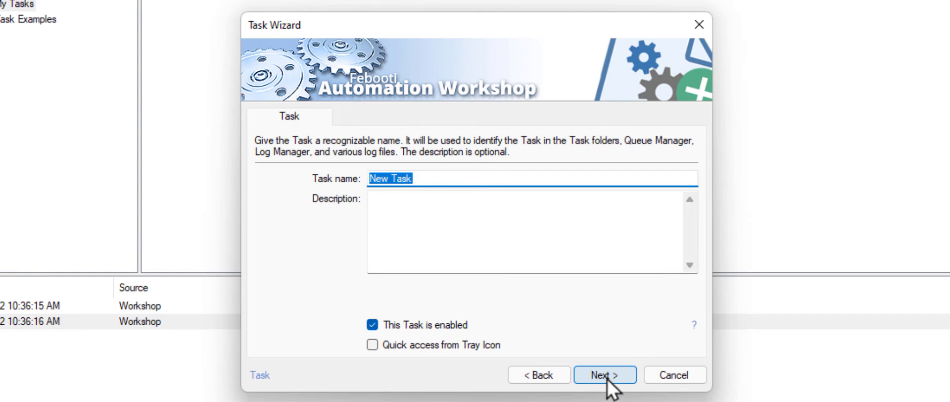
pyautogui.write('Backup Invoices Daily')
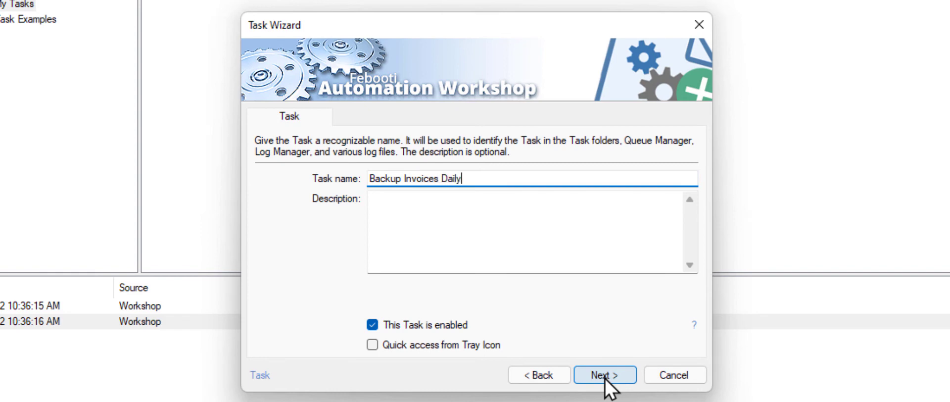
pyautogui.click(605, 376)
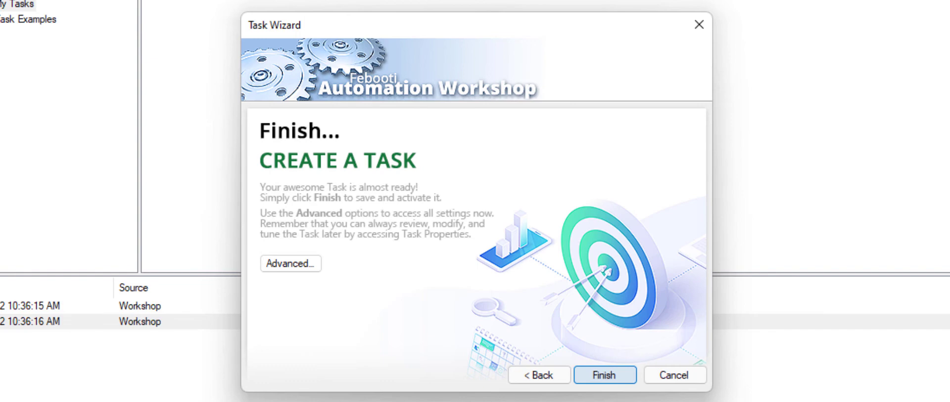
pyautogui.click(604, 376)
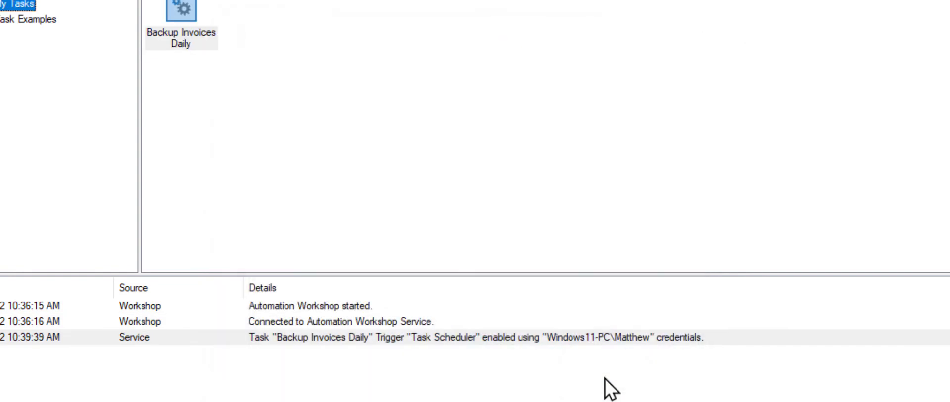